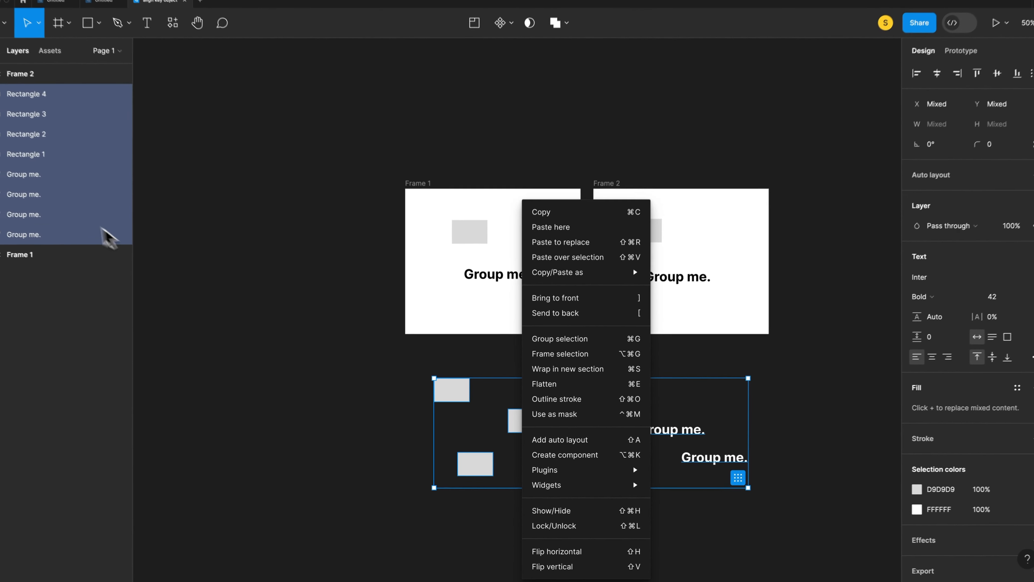
Group Rectangle 4, Rectangle 2, Rectangle 1 and the second "Group me." text layer, and check the group's contents
click(78, 222)
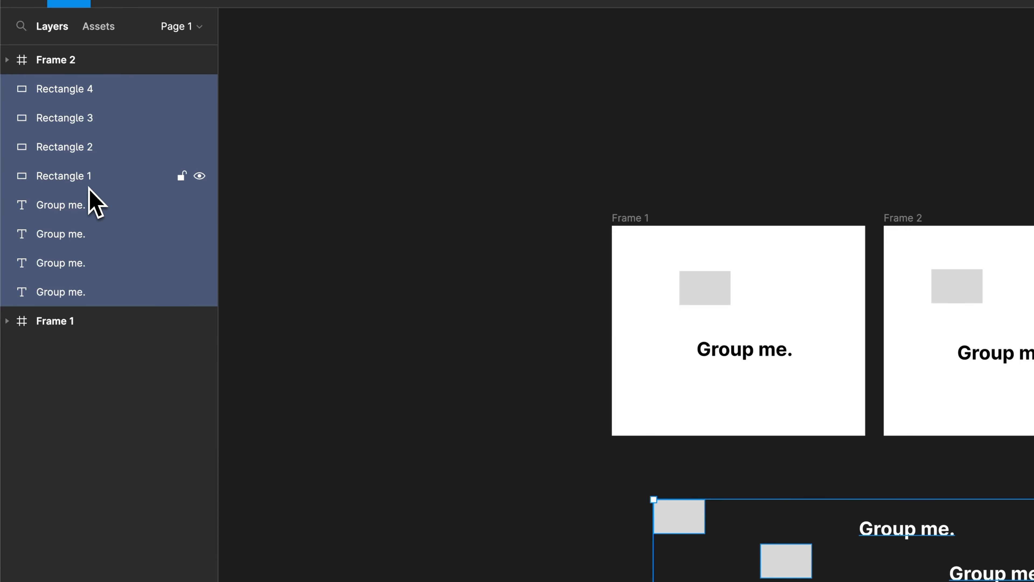
click(78, 88)
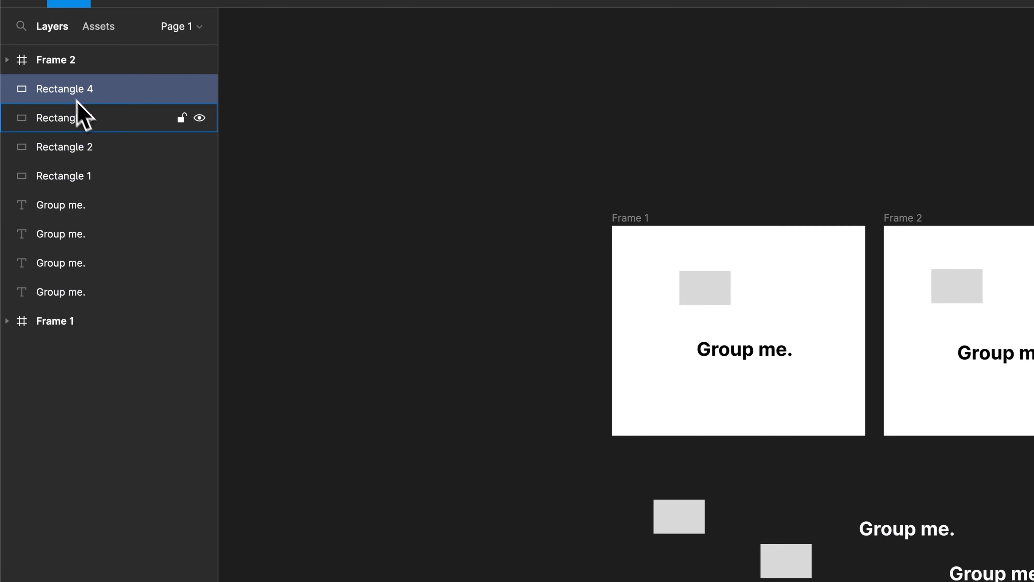
shift+click(83, 154)
shift+click(85, 182)
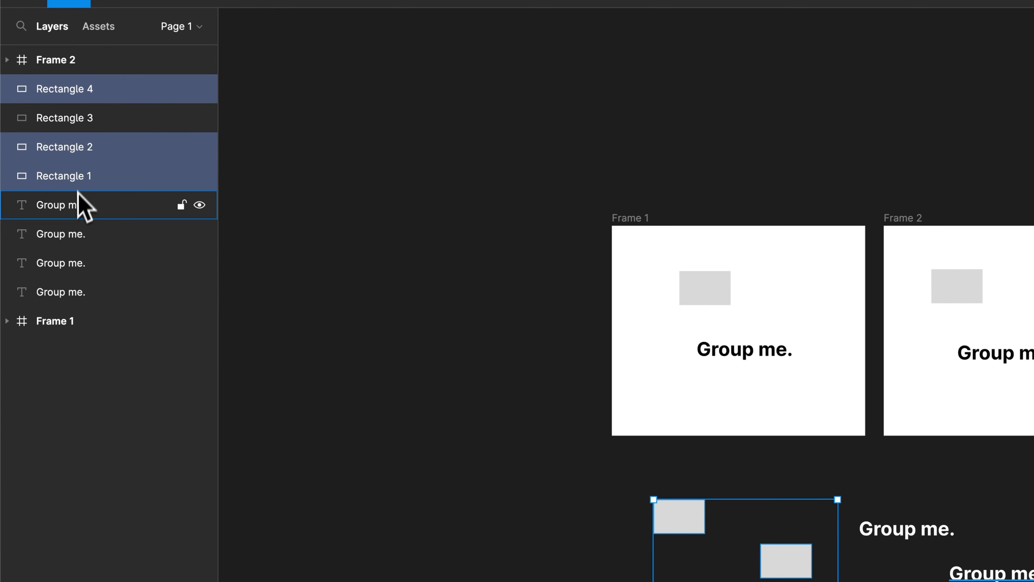
shift+click(75, 234)
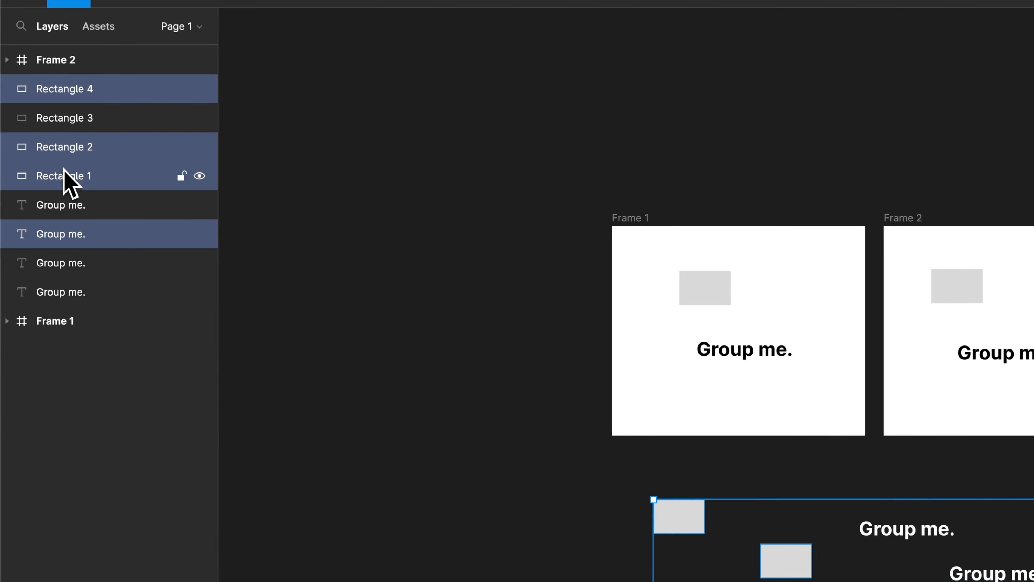
right_click(70, 161)
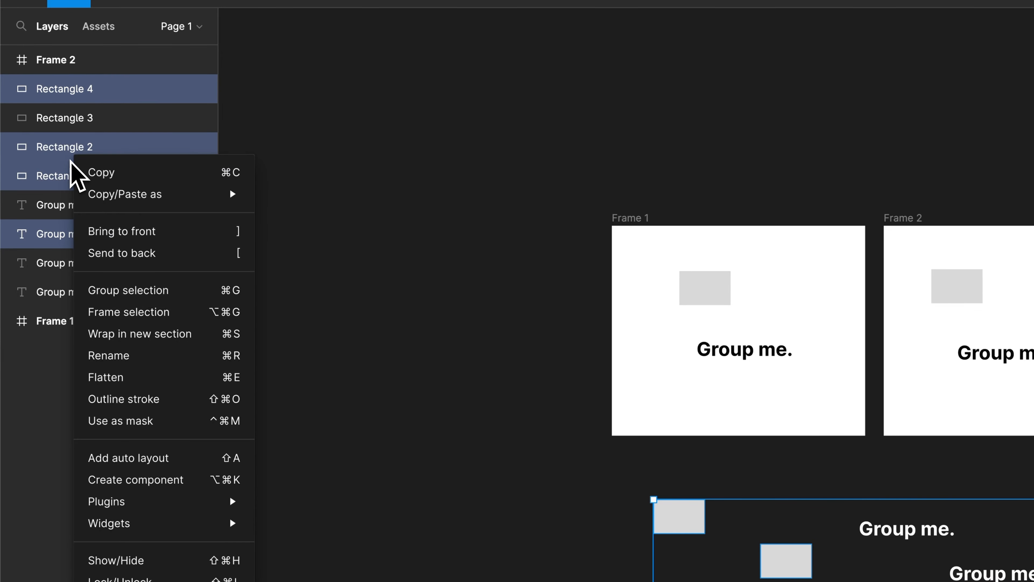
click(112, 292)
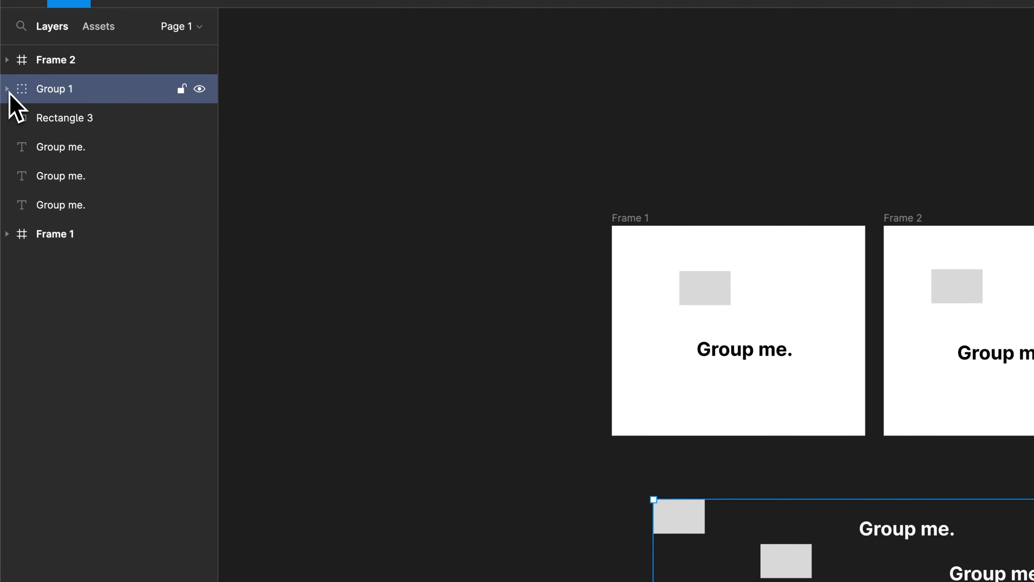
click(7, 89)
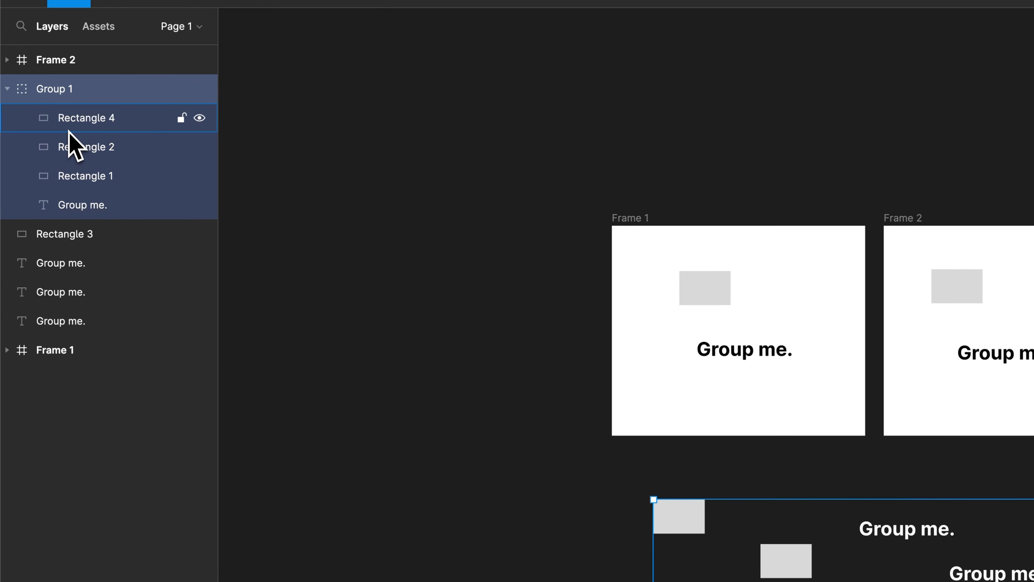
click(8, 89)
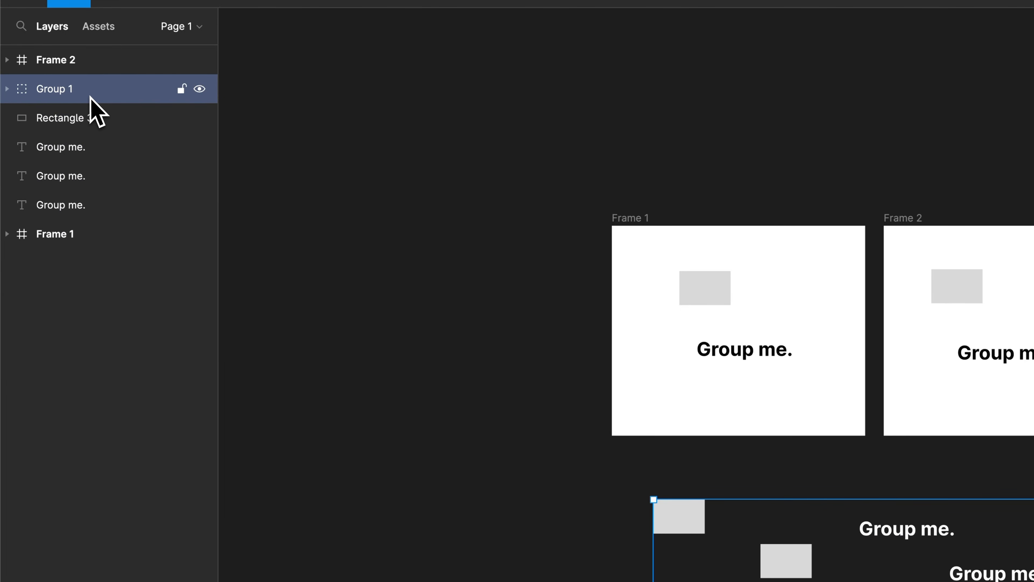
Group the existing Group 1 with Rectangle 3 and the first loose "Group me." text layer
shift+click(84, 122)
shift+click(80, 150)
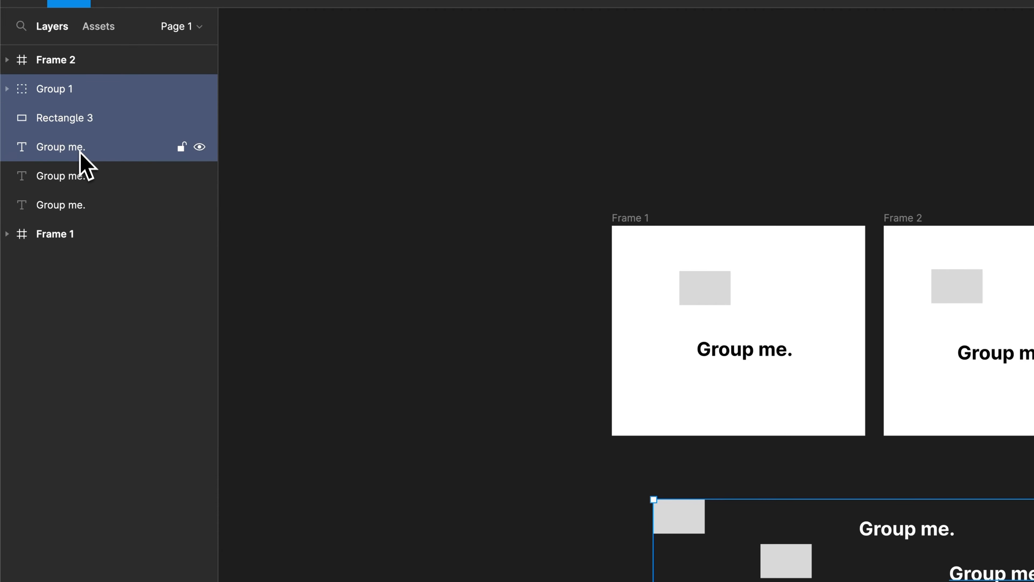
right_click(84, 116)
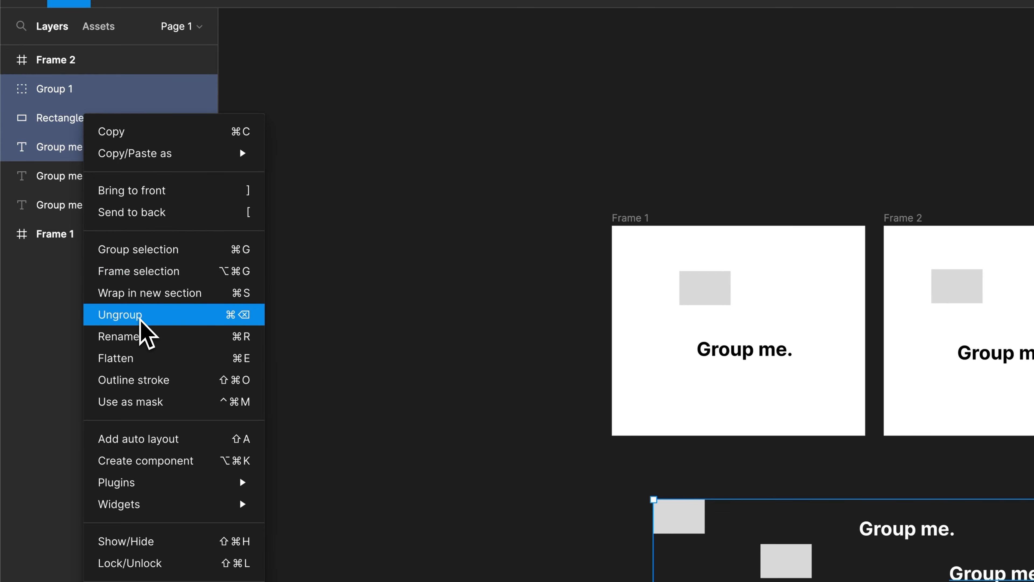
click(149, 250)
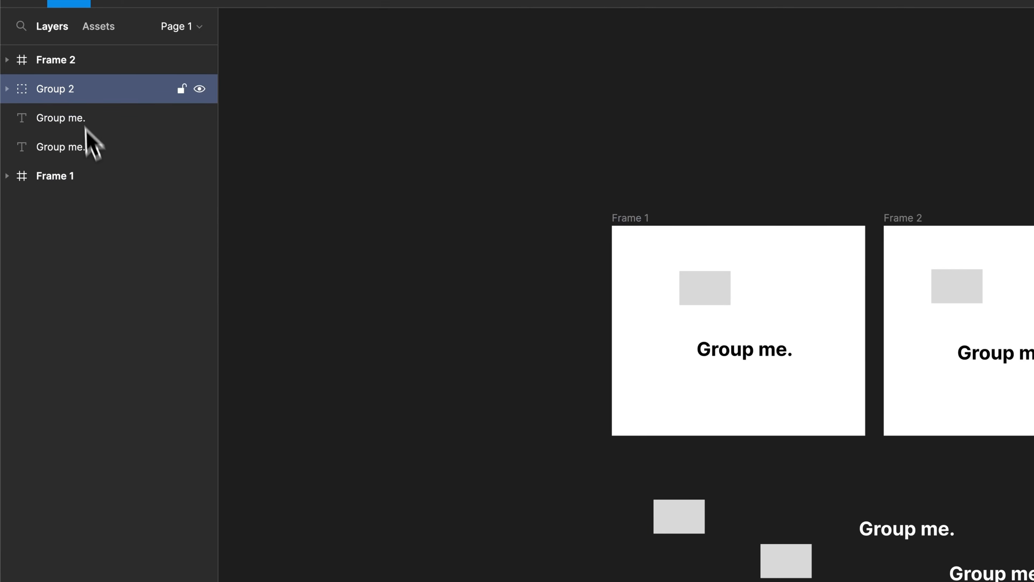
shift+click(94, 68)
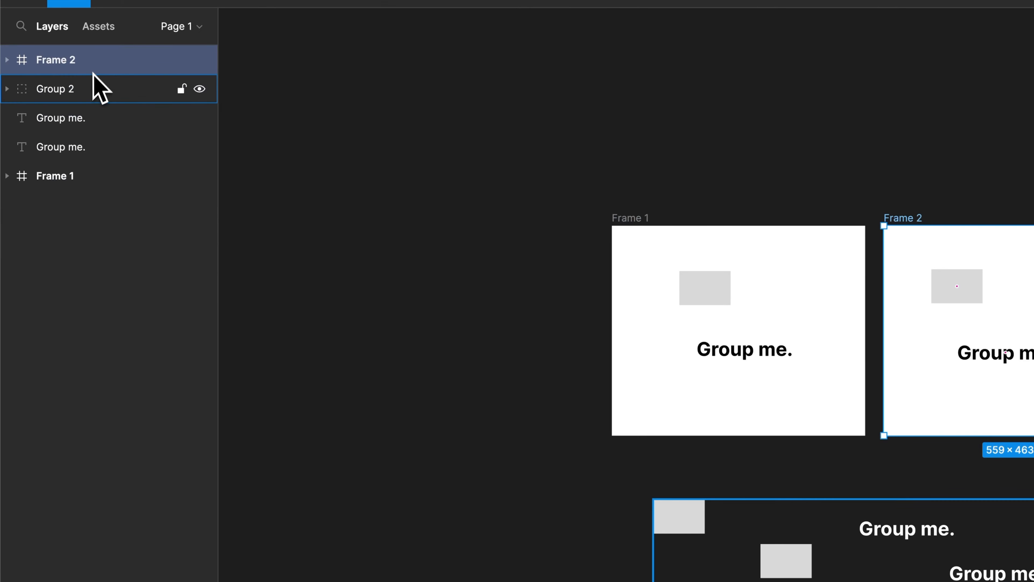
right_click(94, 106)
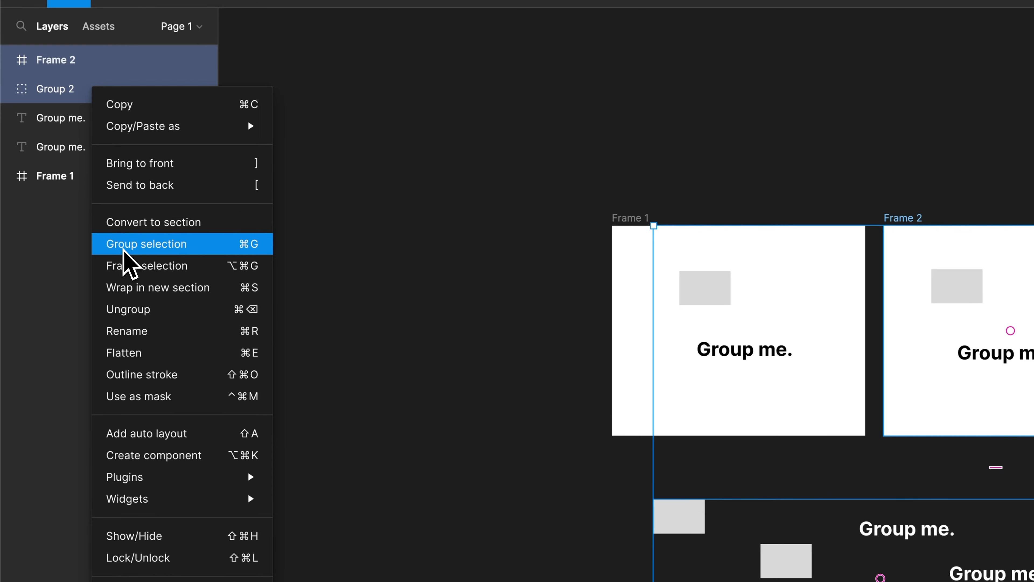
click(69, 102)
Group Group 2 together with the two remaining loose "Group me." text layers
click(87, 105)
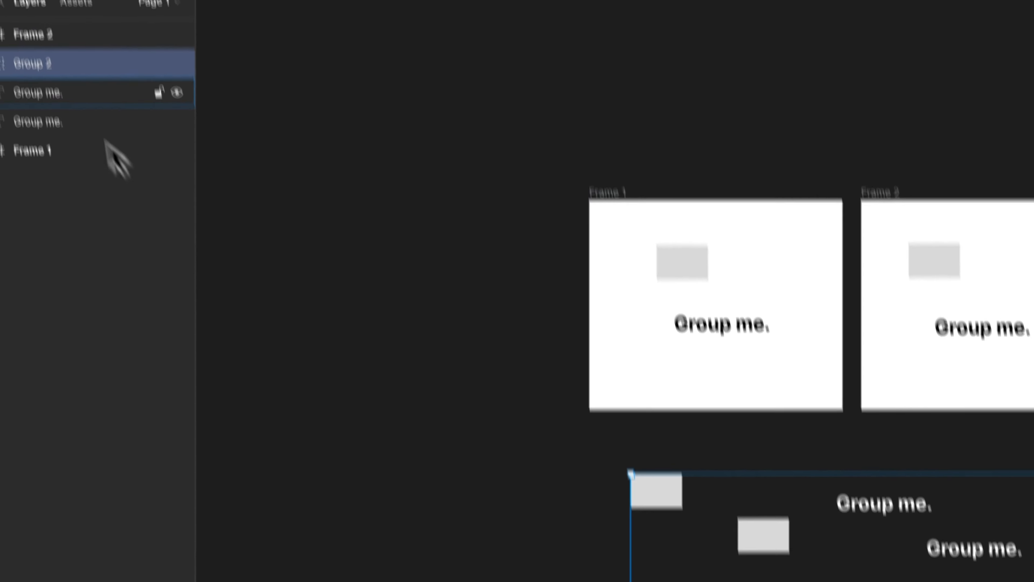
shift+click(85, 200)
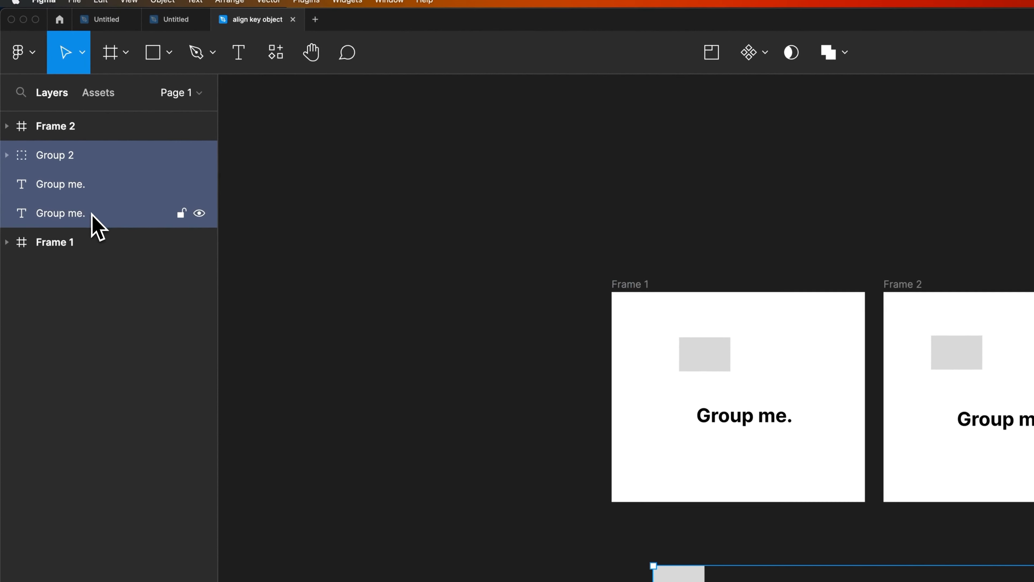
right_click(81, 166)
click(141, 301)
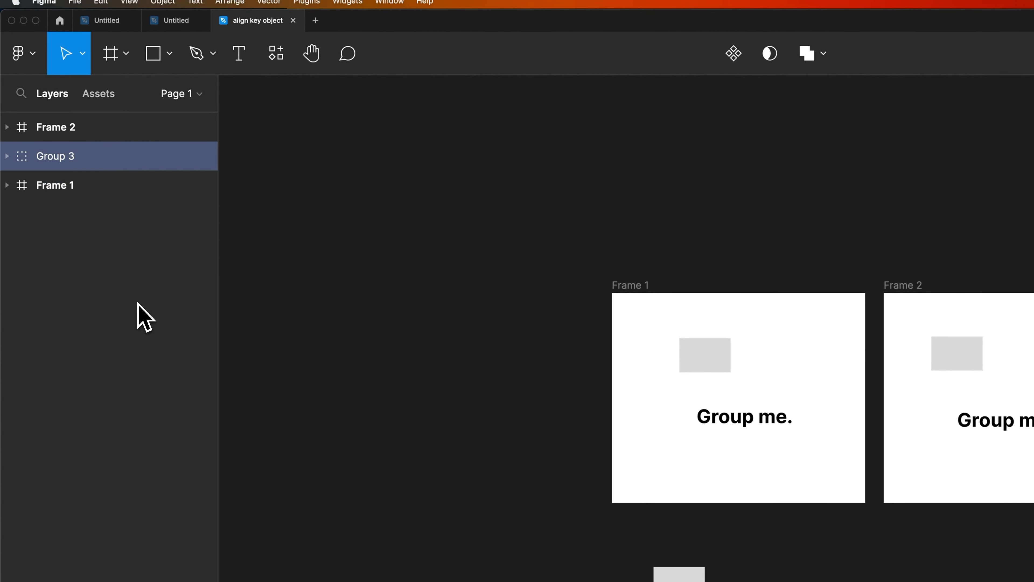
Examine the nested layers inside Group 3, Group 2 and Group 1, leaving the hierarchy collapsed
click(7, 156)
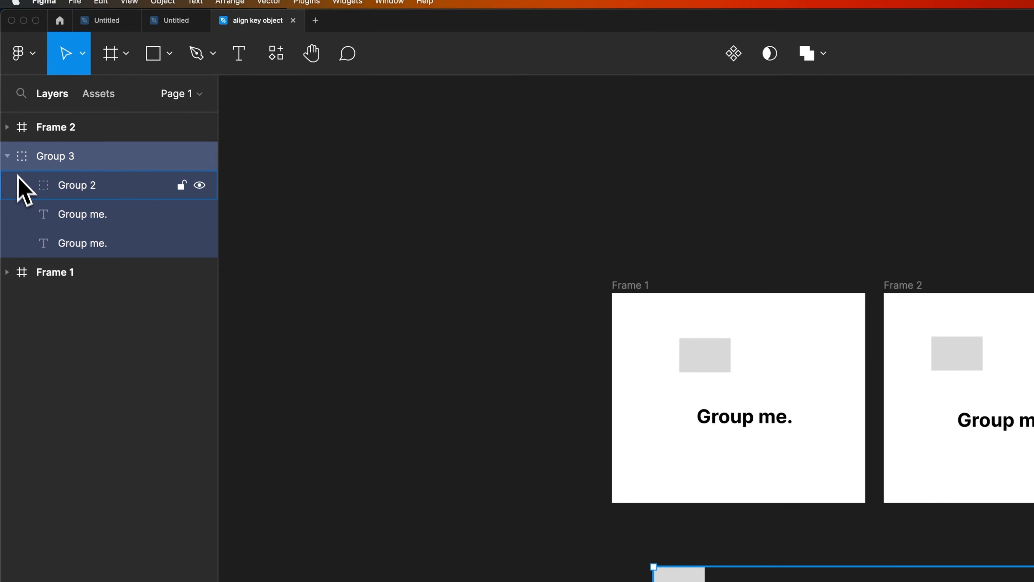
click(22, 185)
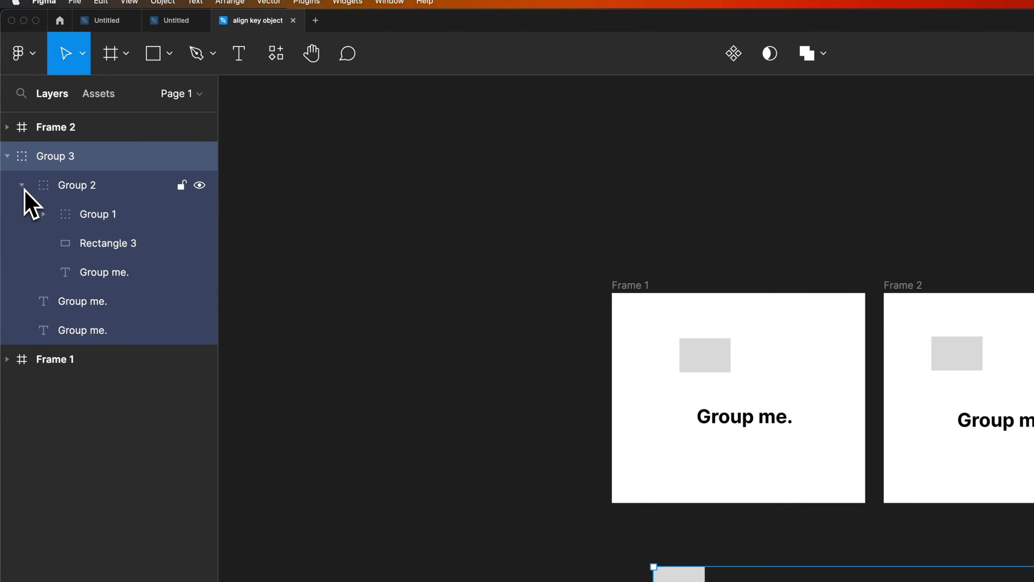
click(42, 213)
click(43, 214)
click(21, 185)
click(7, 156)
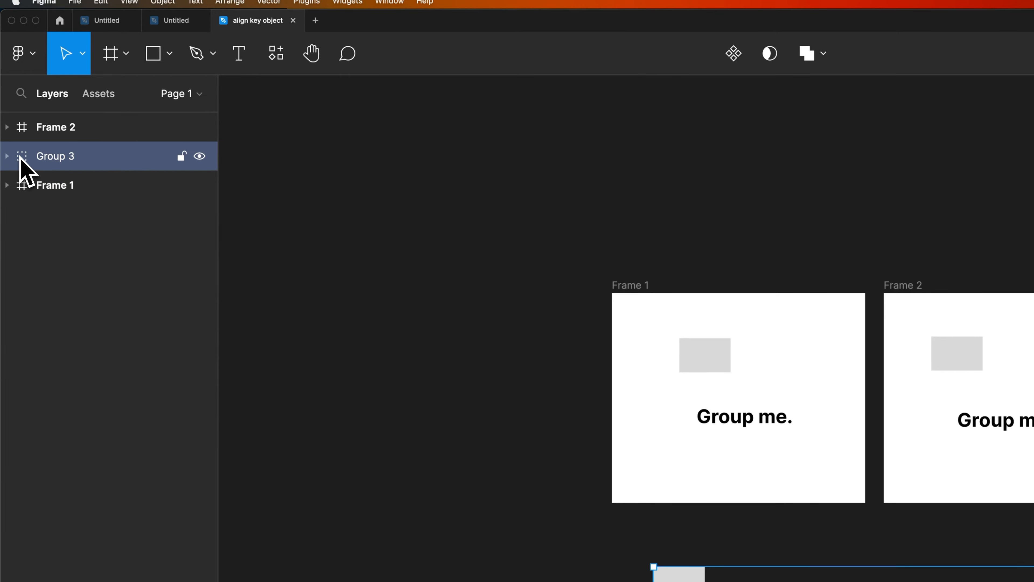
click(73, 137)
shift+click(80, 155)
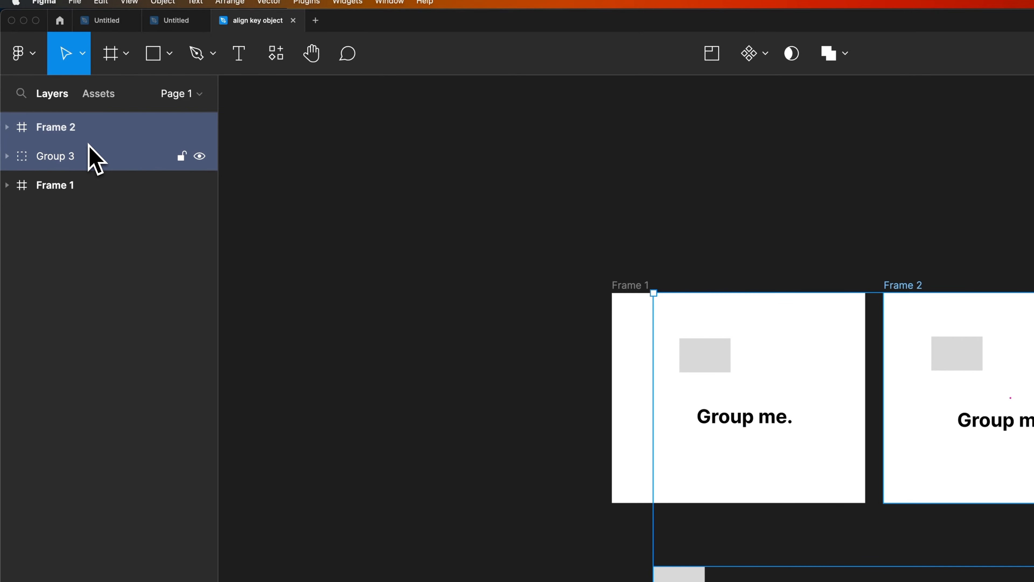
click(789, 260)
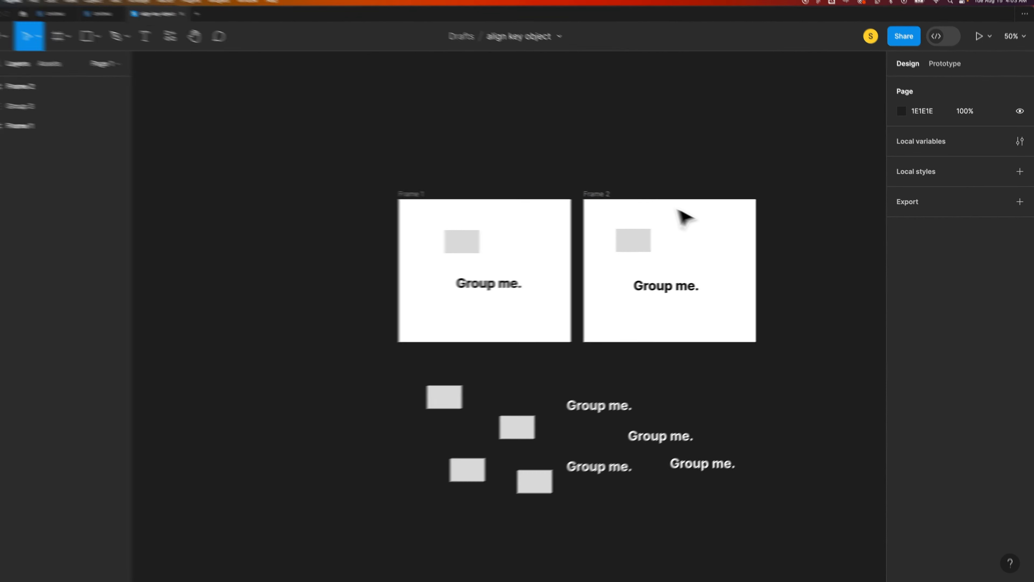
Try grouping Frame 2 with Group 3, check the resulting group's contents, and undo the grouping
click(615, 196)
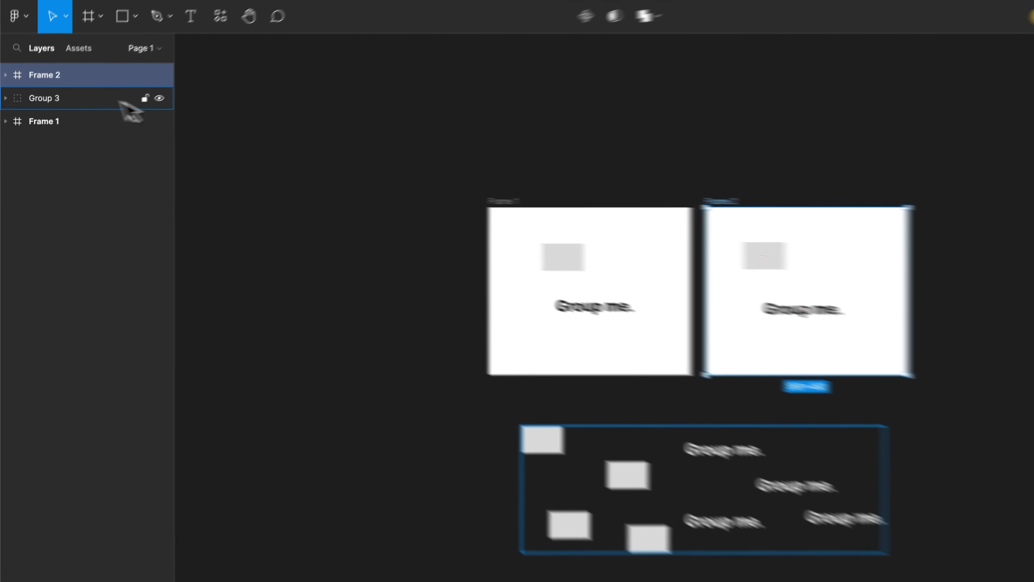
shift+click(73, 102)
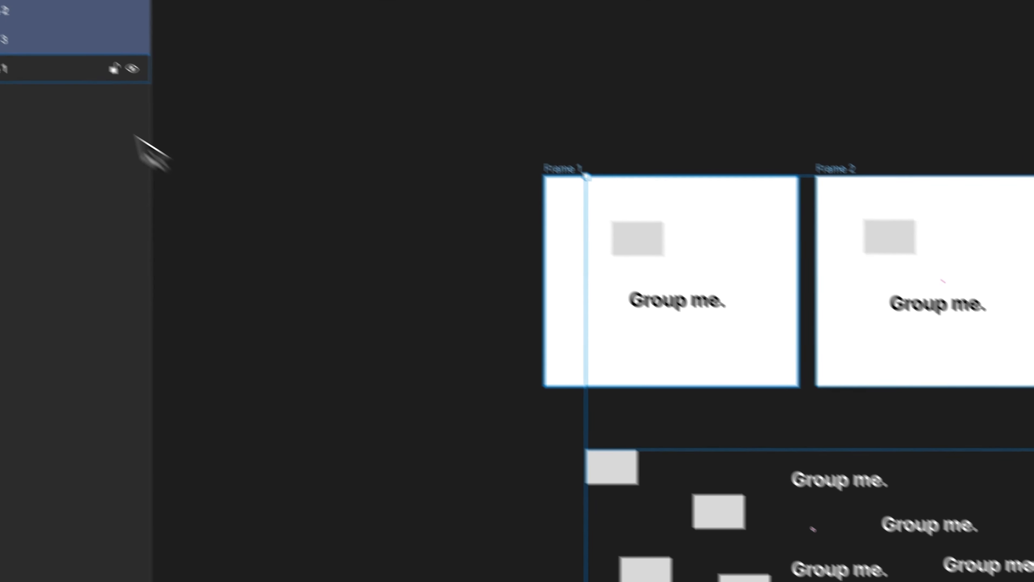
right_click(43, 30)
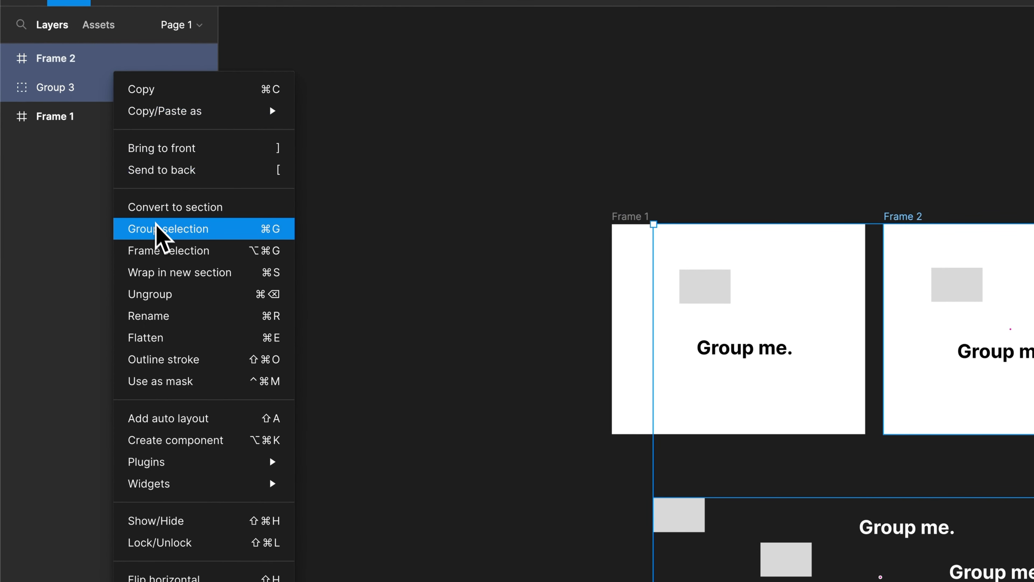
click(165, 228)
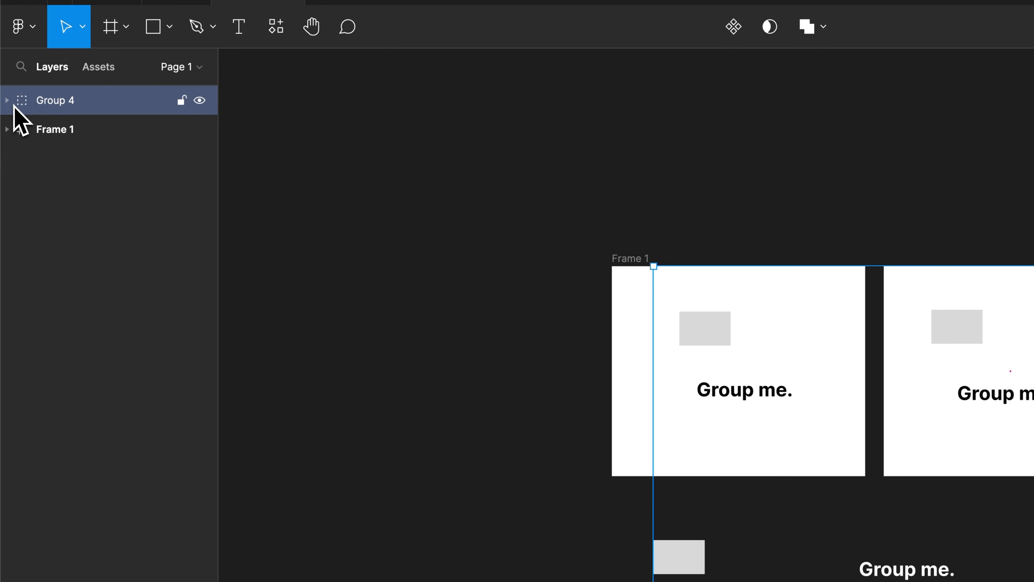
click(8, 100)
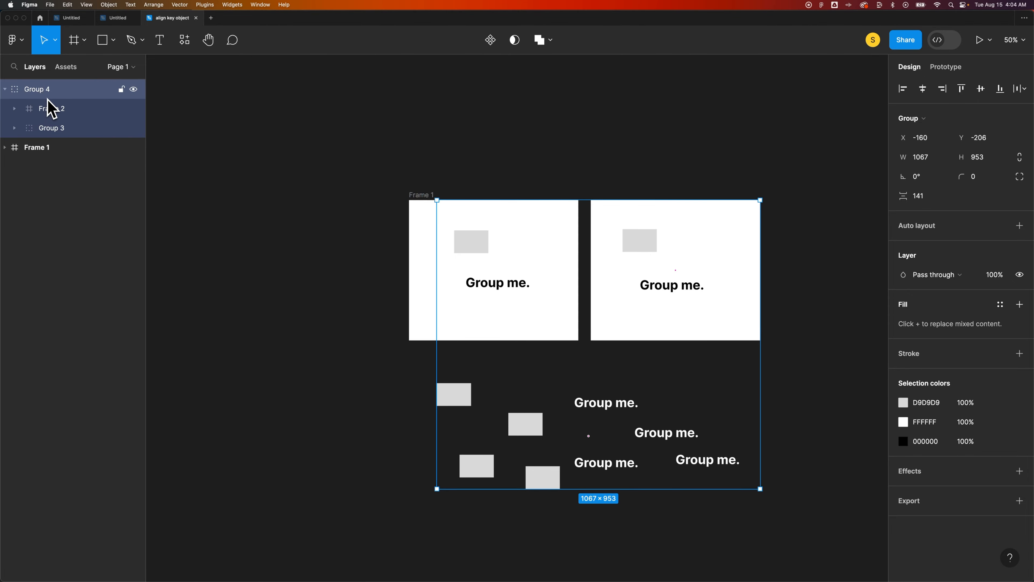
key(super+z)
Move Group 3 inside Frame 2 in the layer hierarchy and turn off Clip content for the frame
click(50, 110)
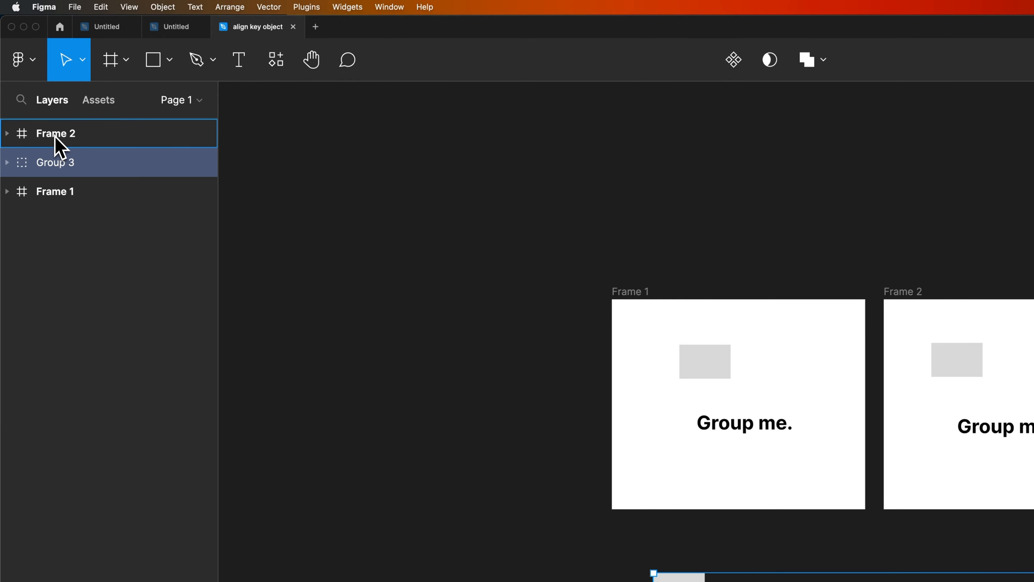
drag(55, 136, 55, 138)
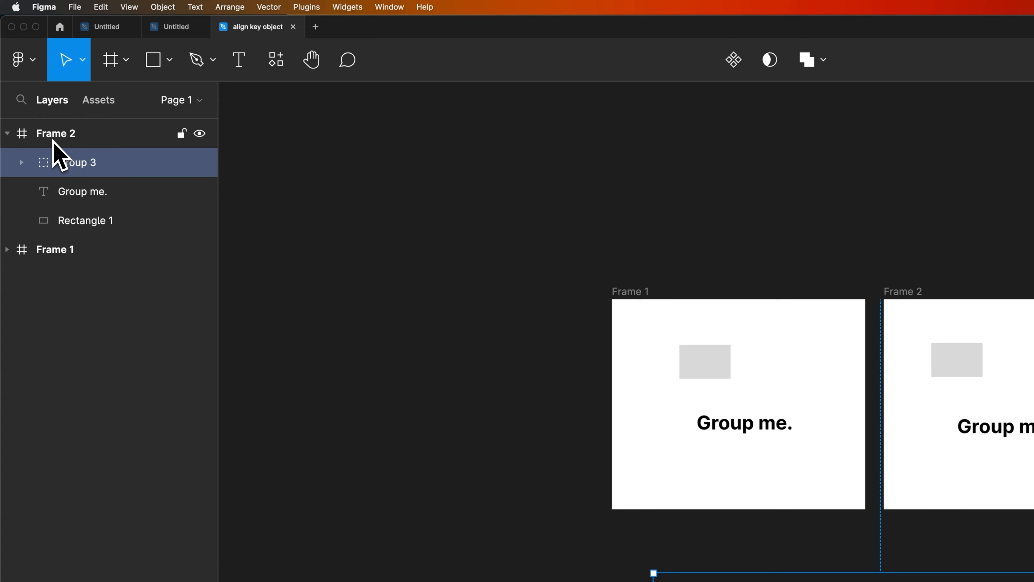
click(899, 293)
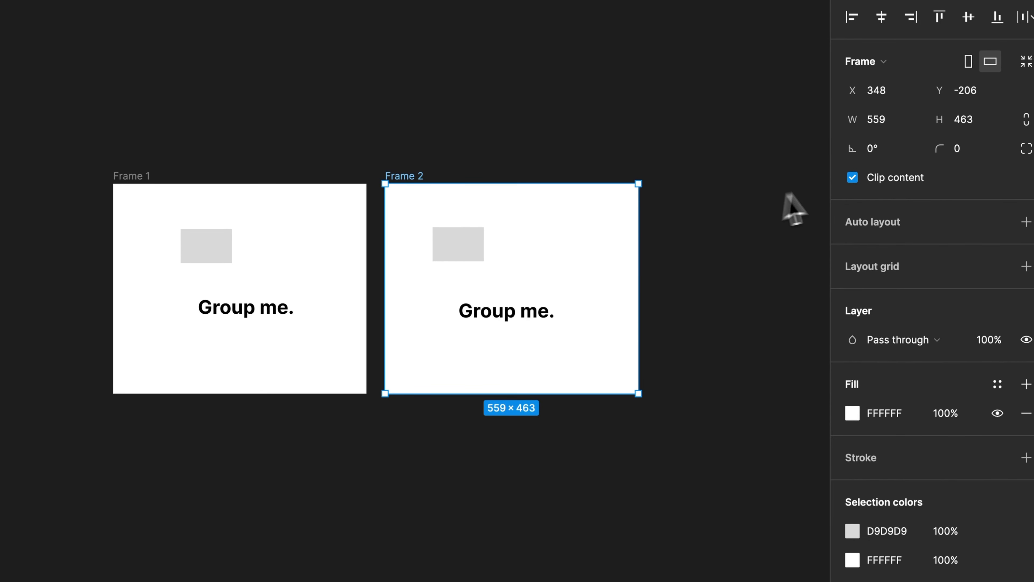
click(852, 178)
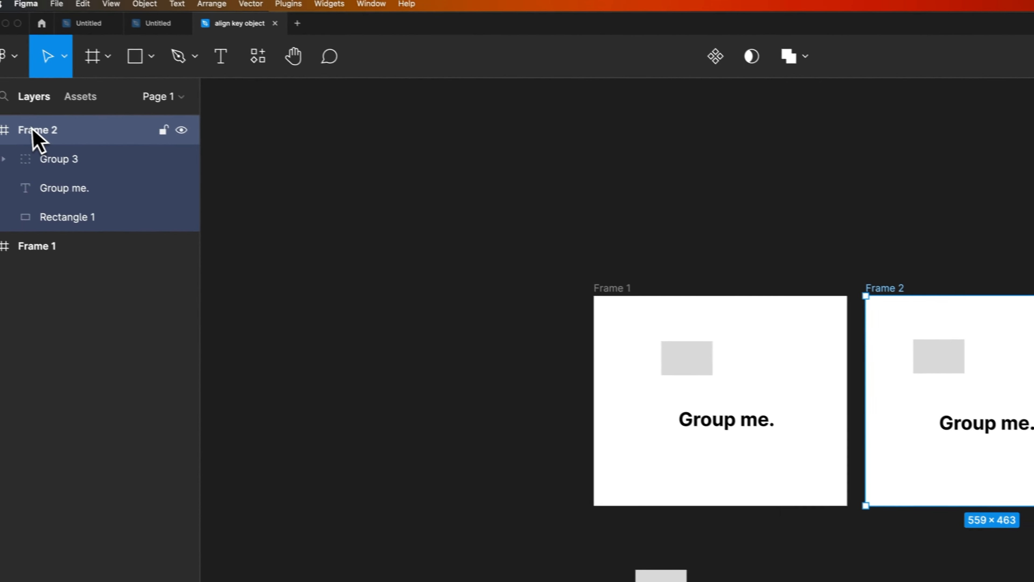
Examine how Group 3, Group 2 and Group 1 are nested within Frame 2
click(59, 164)
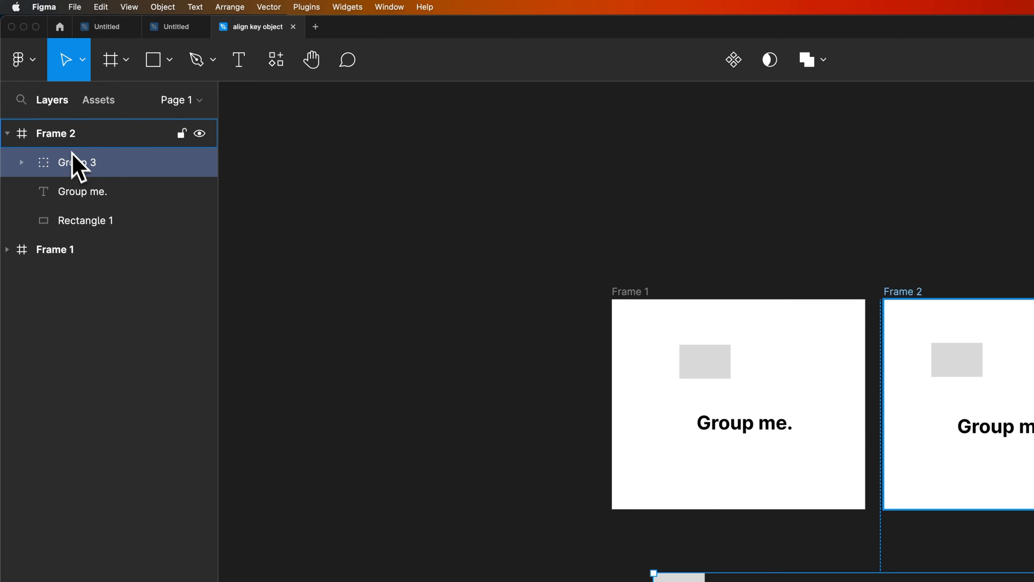
click(61, 138)
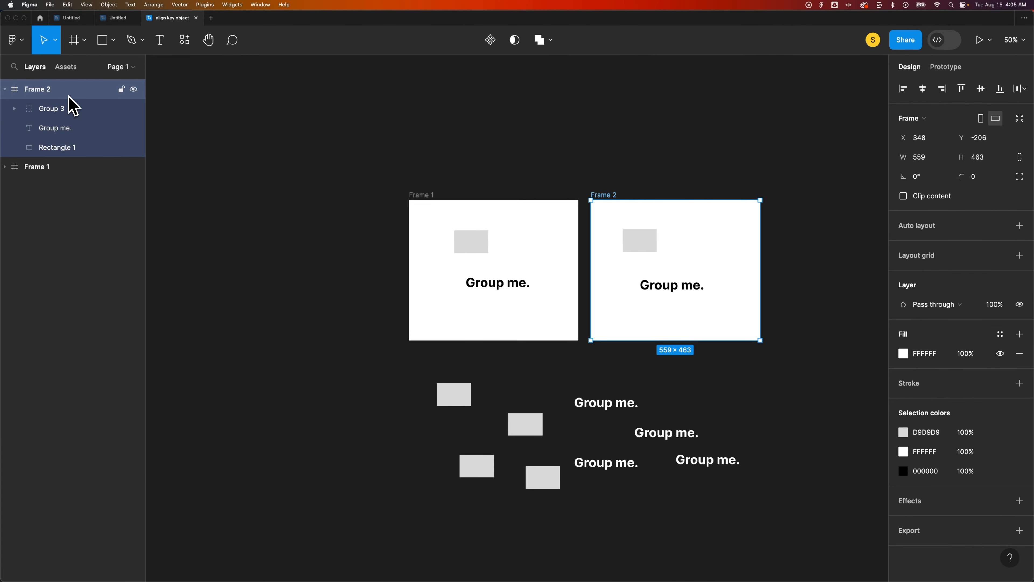
click(14, 108)
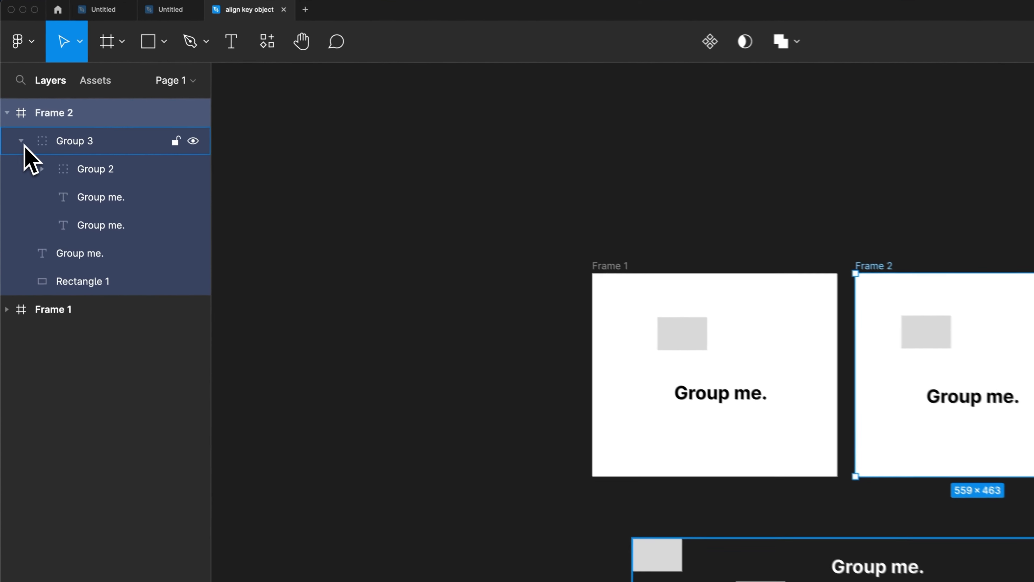
click(43, 173)
click(65, 203)
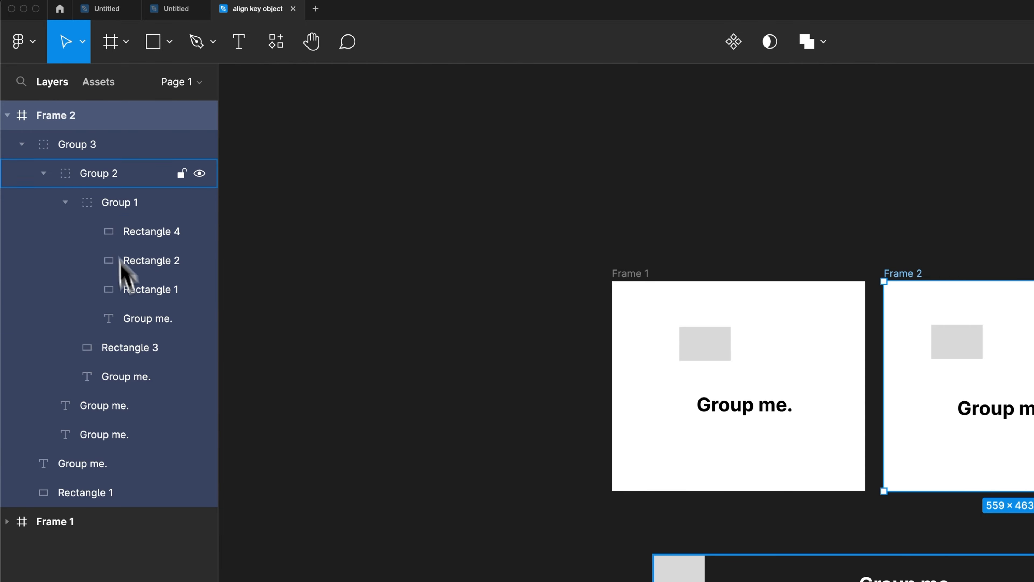
click(65, 202)
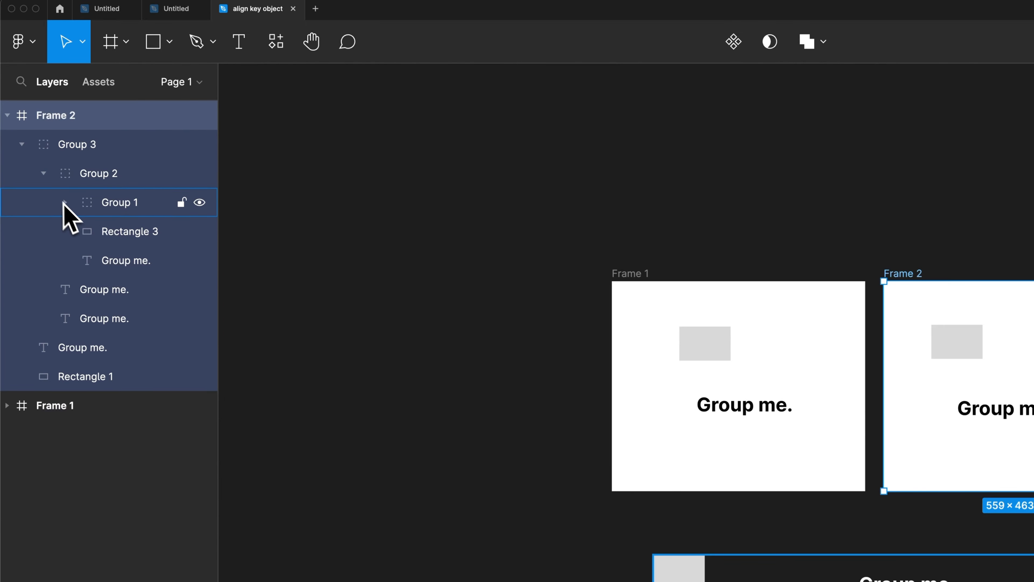
Collapse Group 2, Group 3 and Frame 2 in the layer hierarchy and clear the selection
click(43, 173)
click(22, 144)
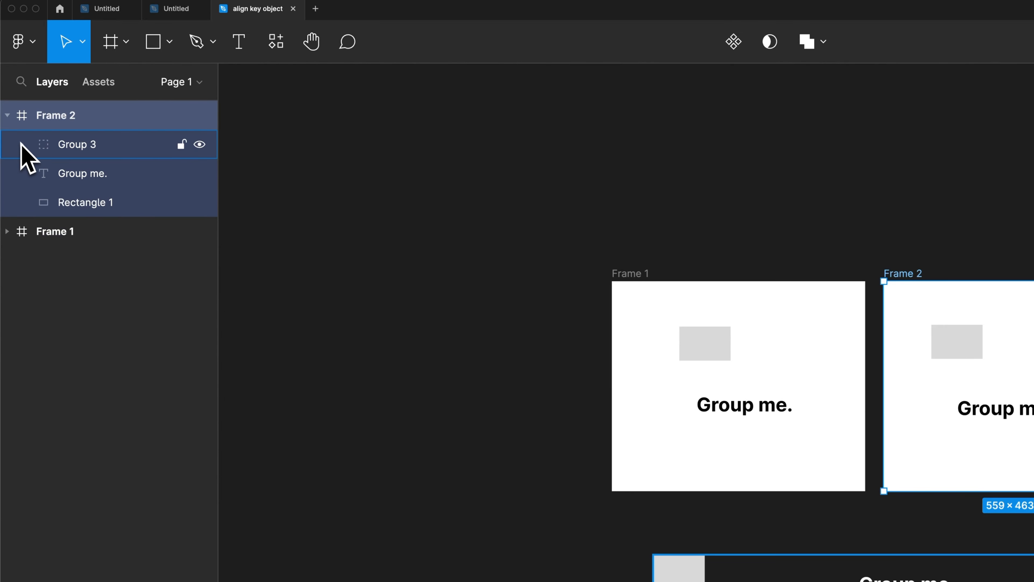
click(8, 116)
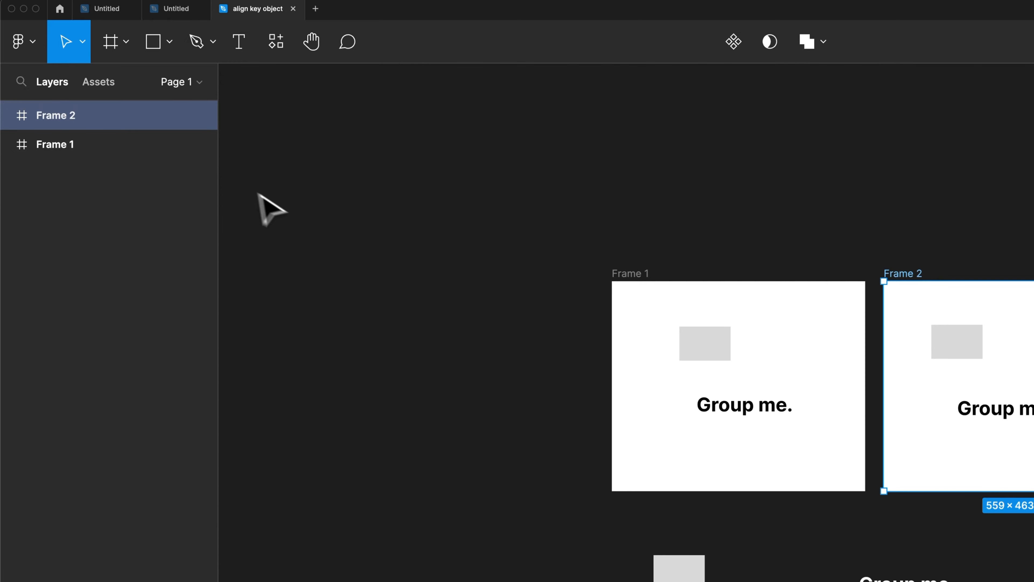
click(331, 224)
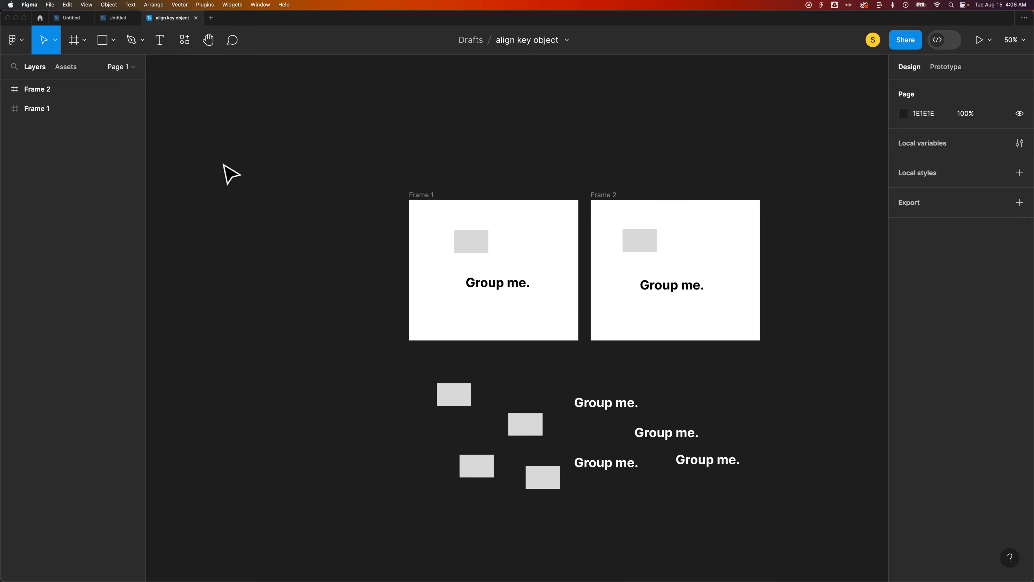
Draw a frame about 1948 × 1376 around Frame 1, Frame 2 and the overflowing elements, and remove its white fill
key(f)
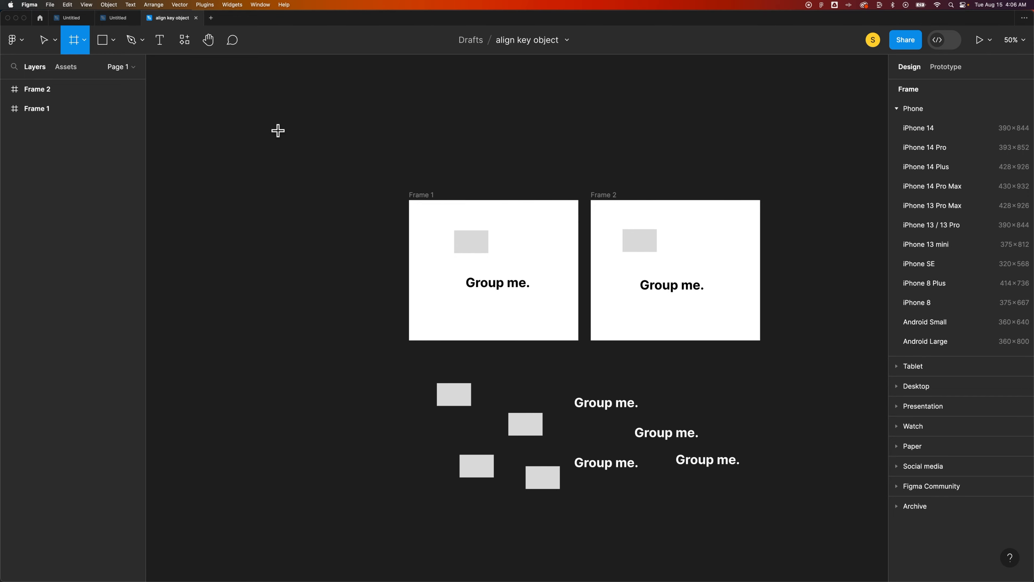
drag(277, 129, 868, 547)
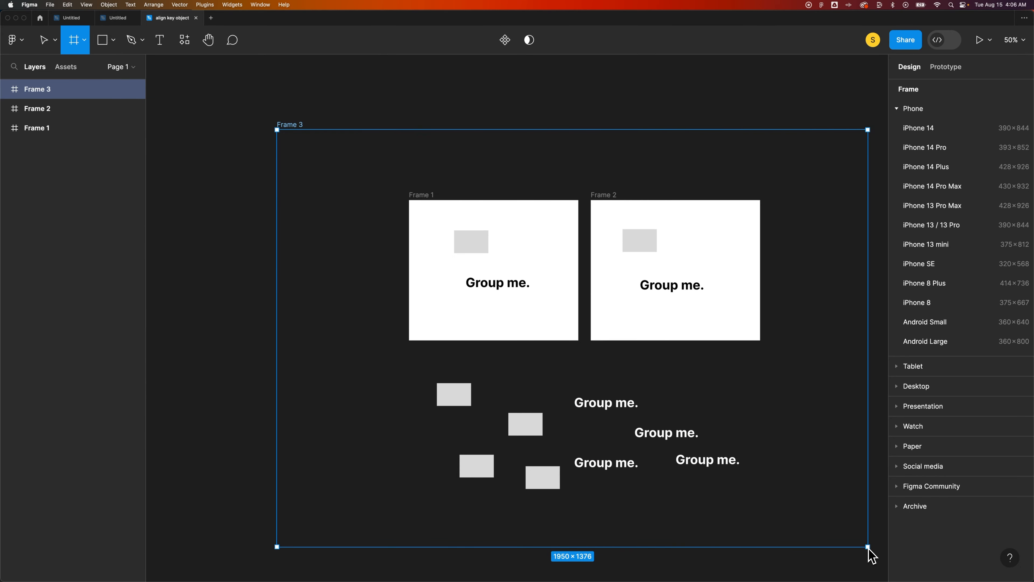
drag(868, 547, 867, 548)
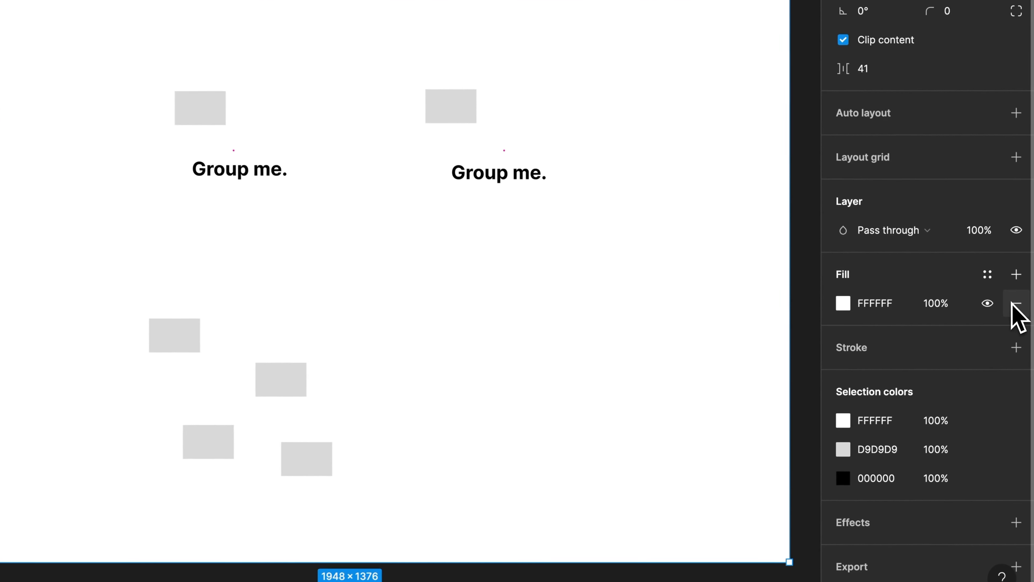
click(1015, 303)
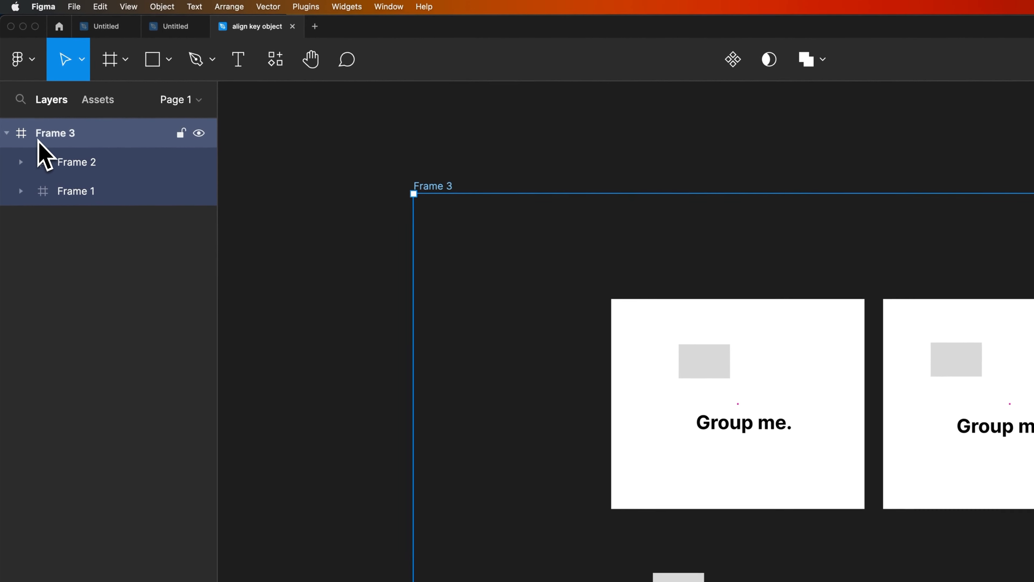
Examine how Frame 2 and Frame 1 are nested within Frame 3, leaving its name as is and its contents expanded
click(7, 134)
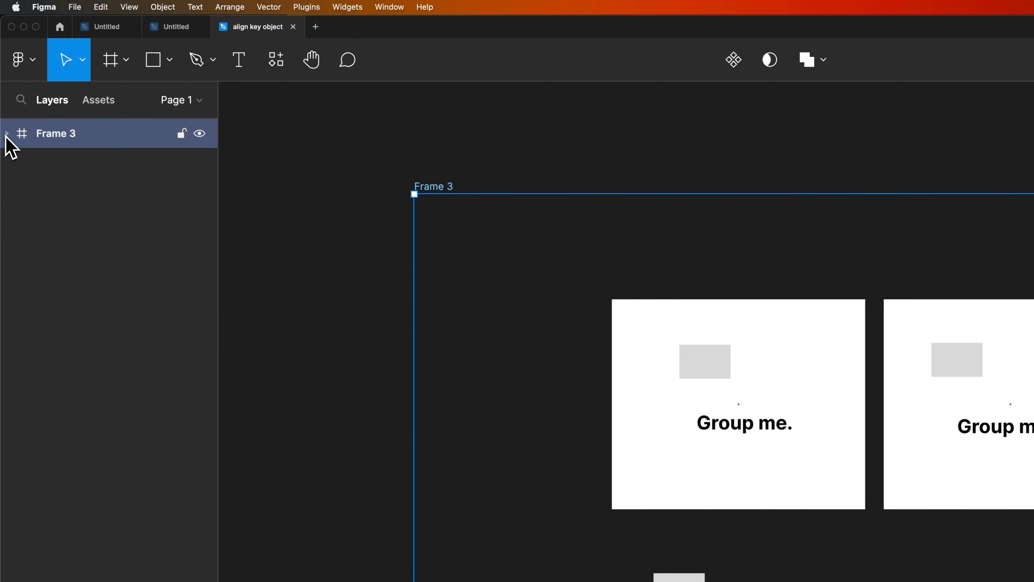
double_click(45, 136)
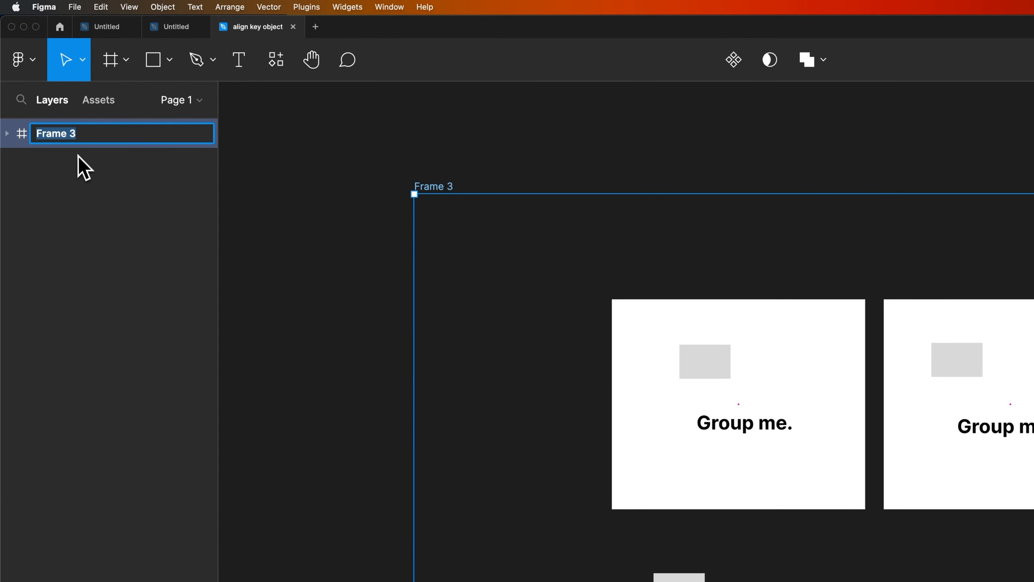
click(76, 159)
click(7, 133)
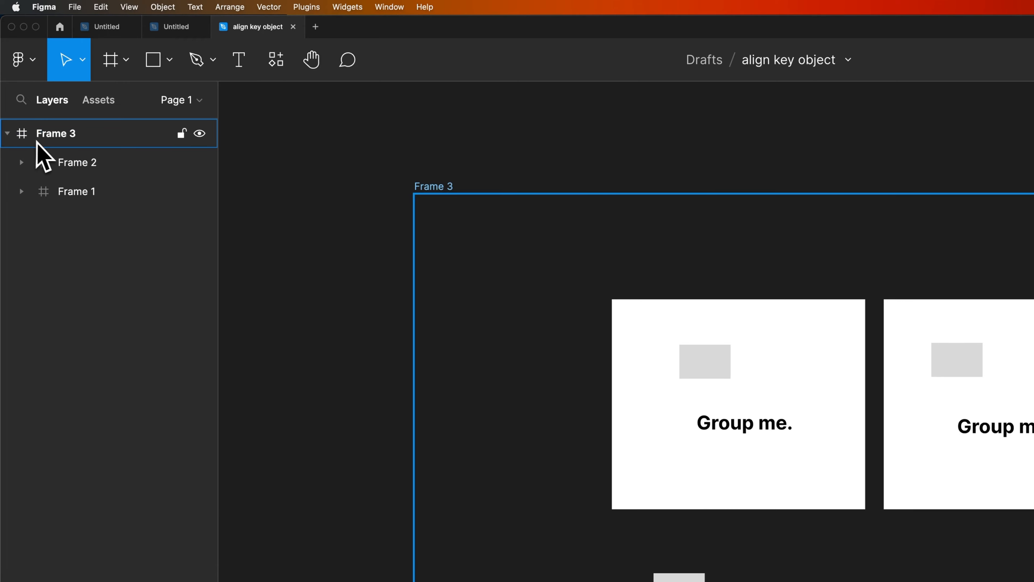